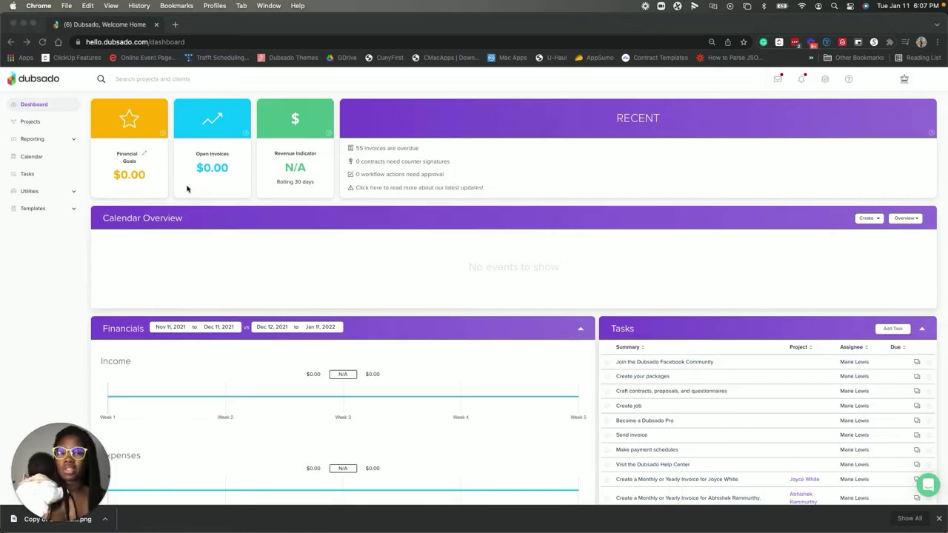
Review the dashboard, including the financial goal form, the financial charts and the task list, without saving a goal.
click(145, 154)
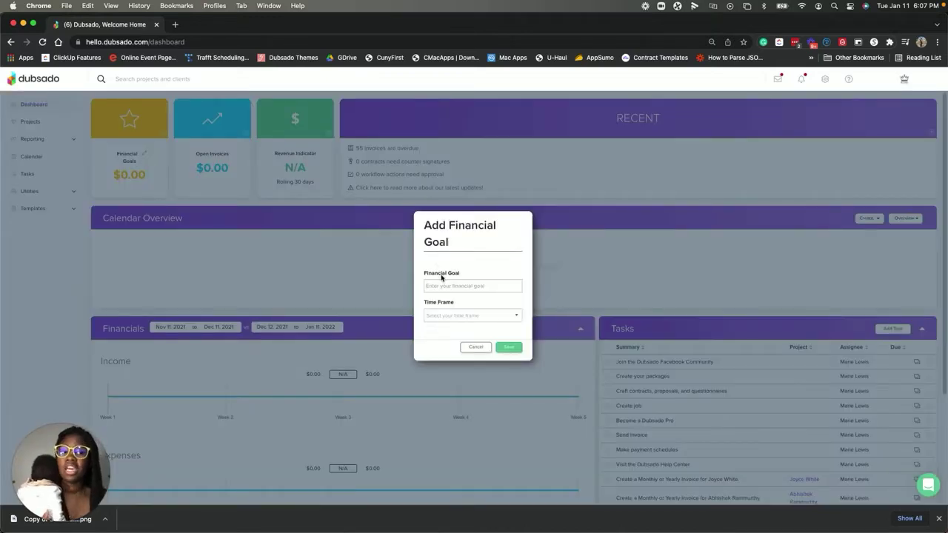
click(467, 348)
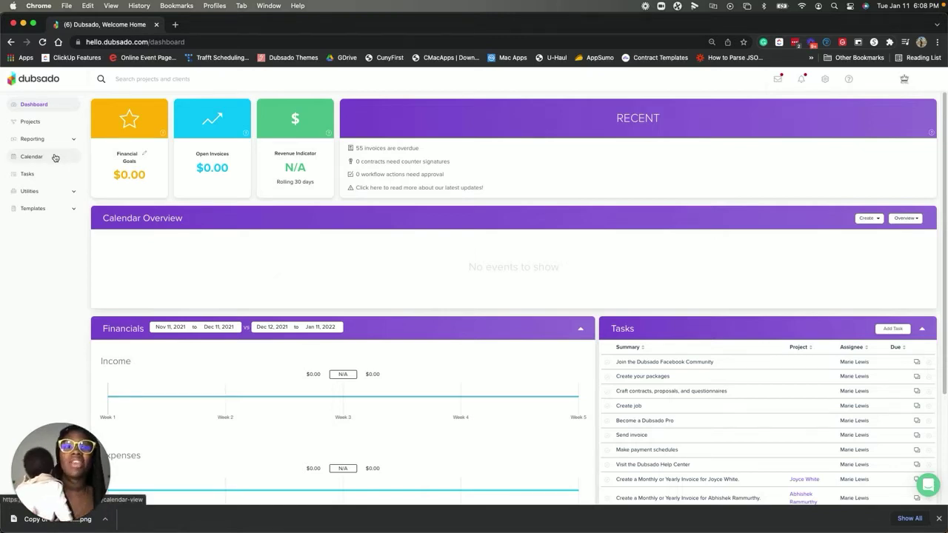
scroll(140, 397, down, 3)
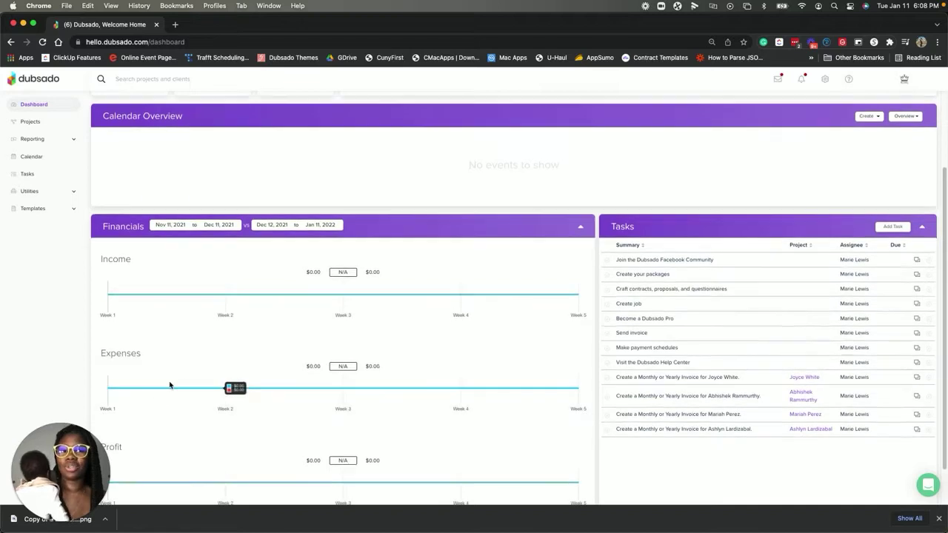
scroll(268, 370, down, 1)
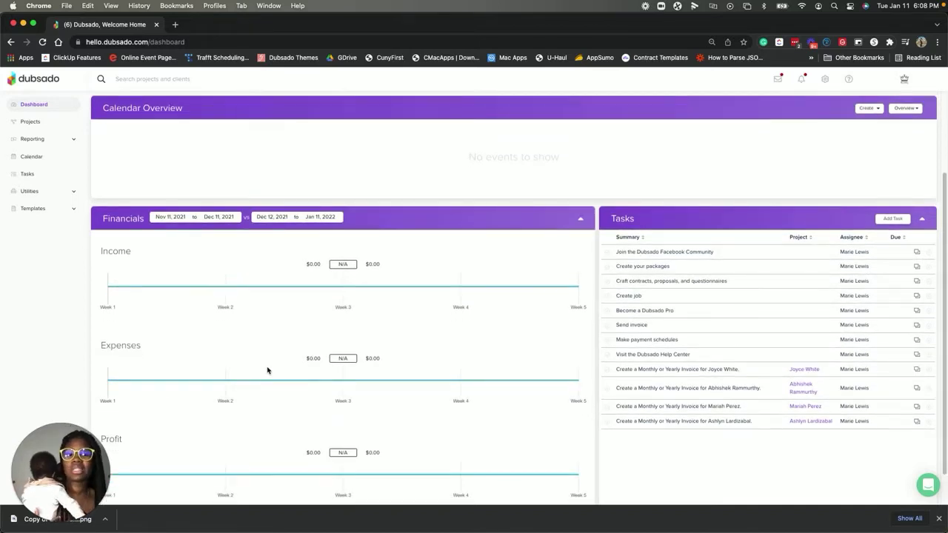
scroll(268, 370, down, 2)
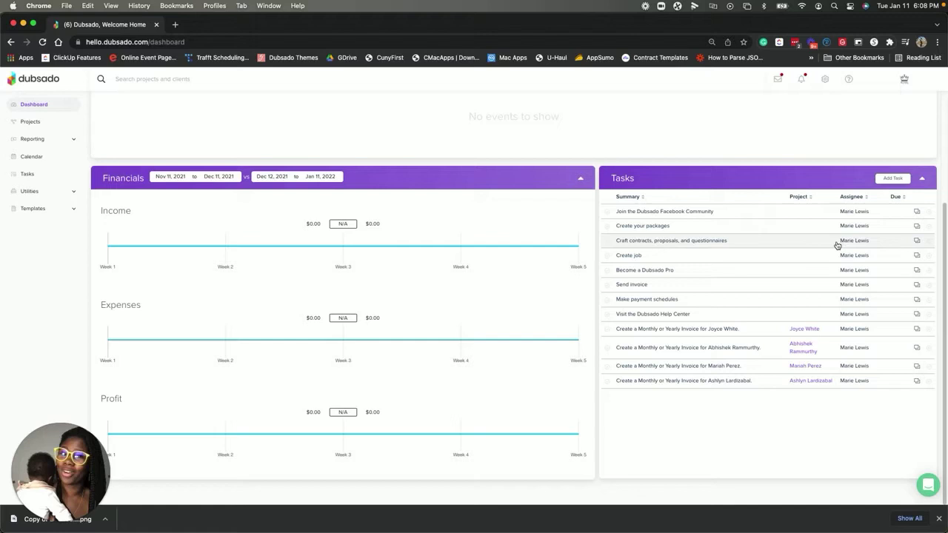
scroll(652, 254, up, 3)
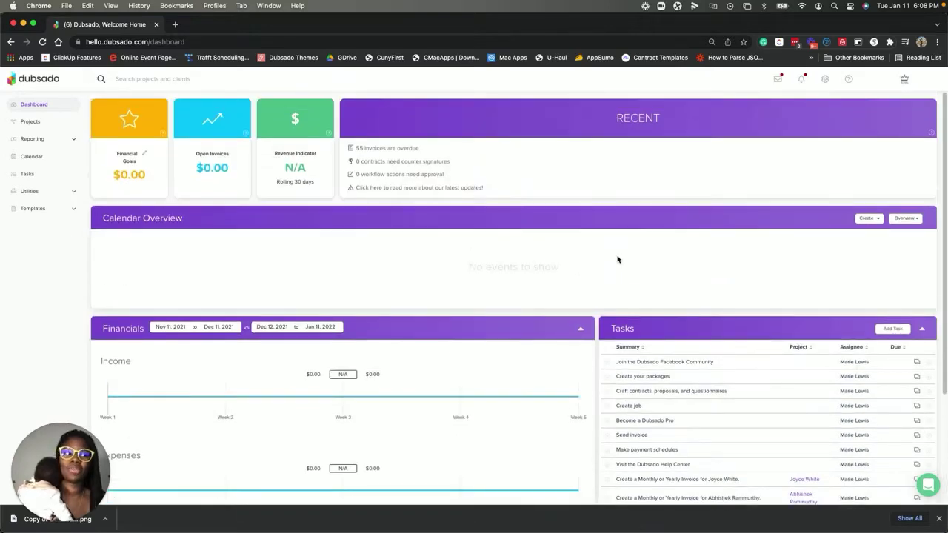
Look through the full list of jobs in the projects area and check the new project form without creating one.
click(30, 122)
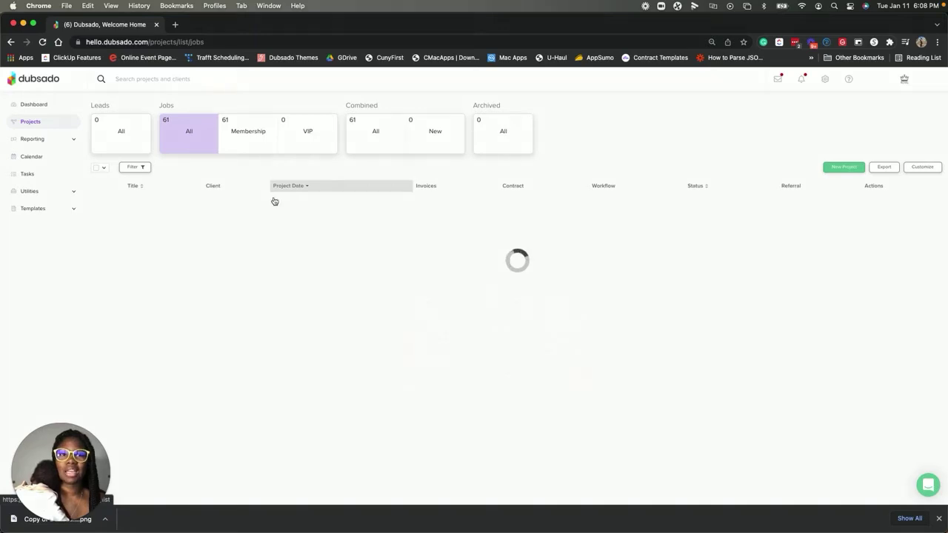
scroll(321, 297, down, 1)
scroll(321, 297, down, 10)
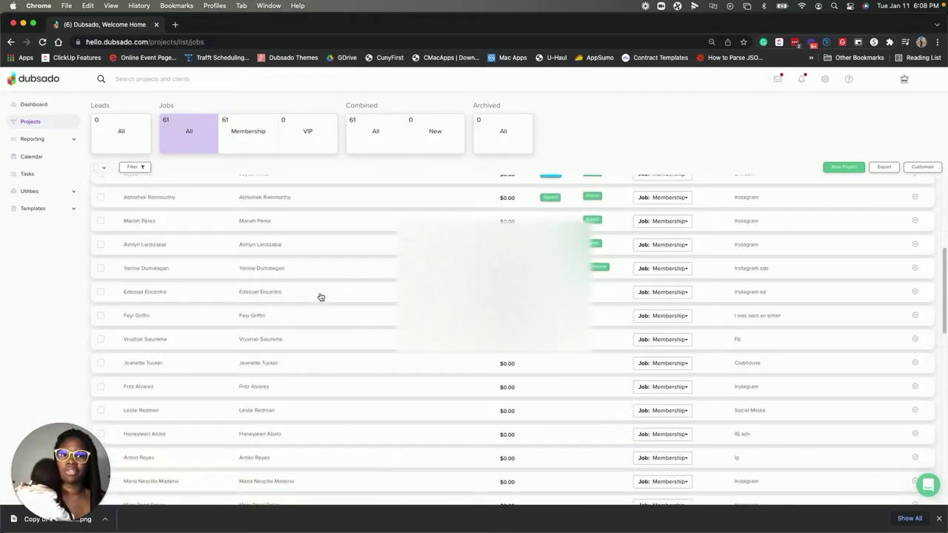
scroll(513, 339, down, 3)
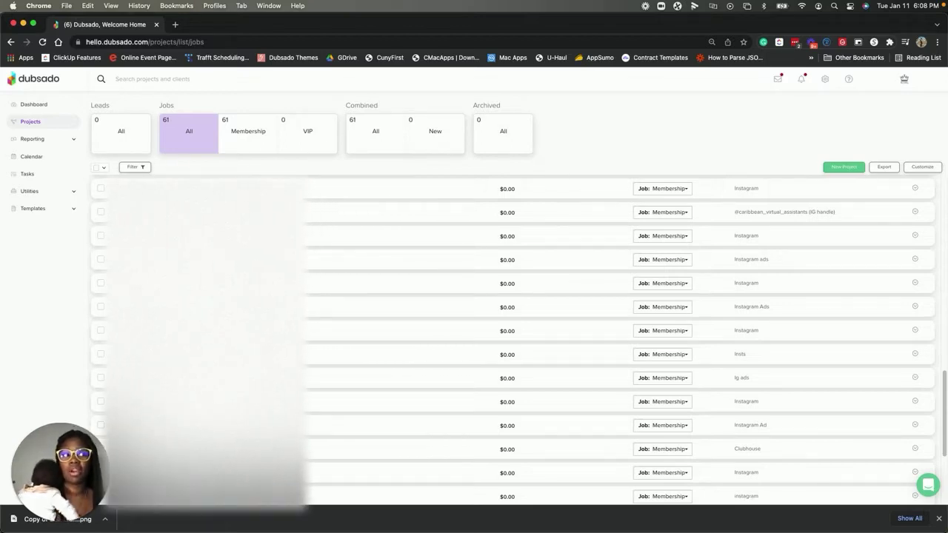
click(833, 171)
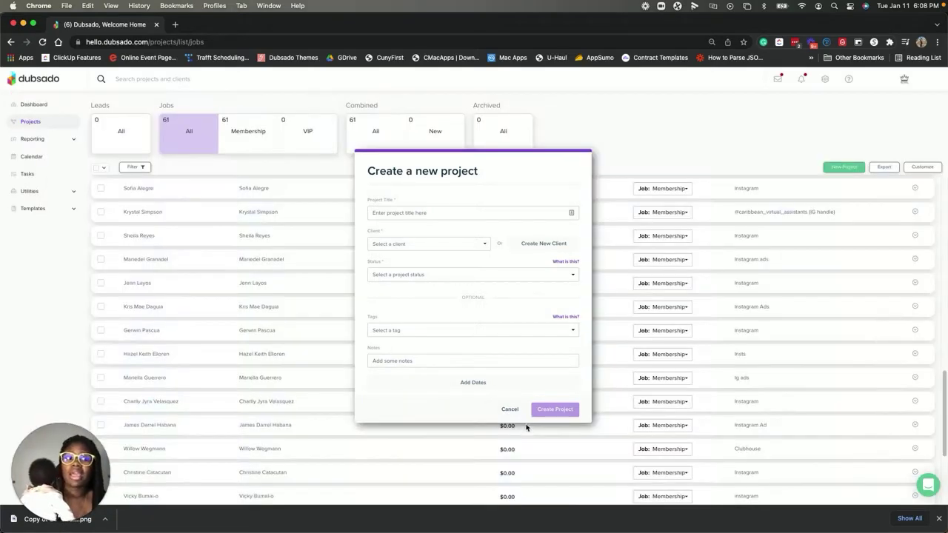
click(506, 409)
Open the first project in the jobs list and review its project details and the contract completion email.
scroll(465, 375, up, 5)
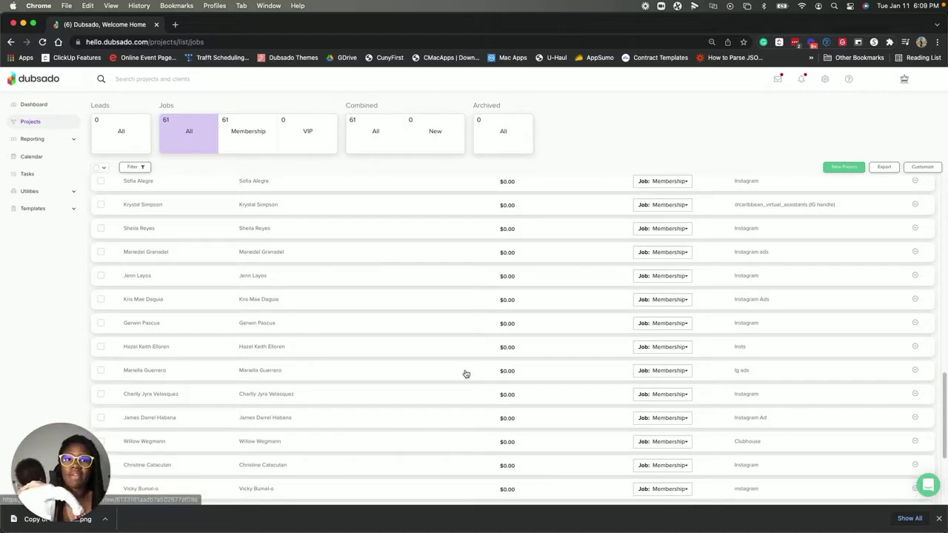
scroll(298, 205, up, 10)
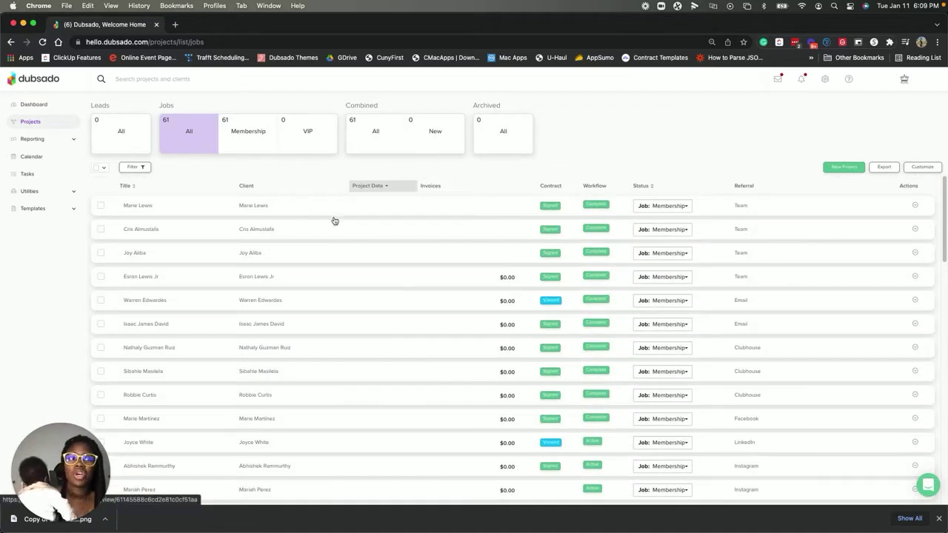
click(511, 238)
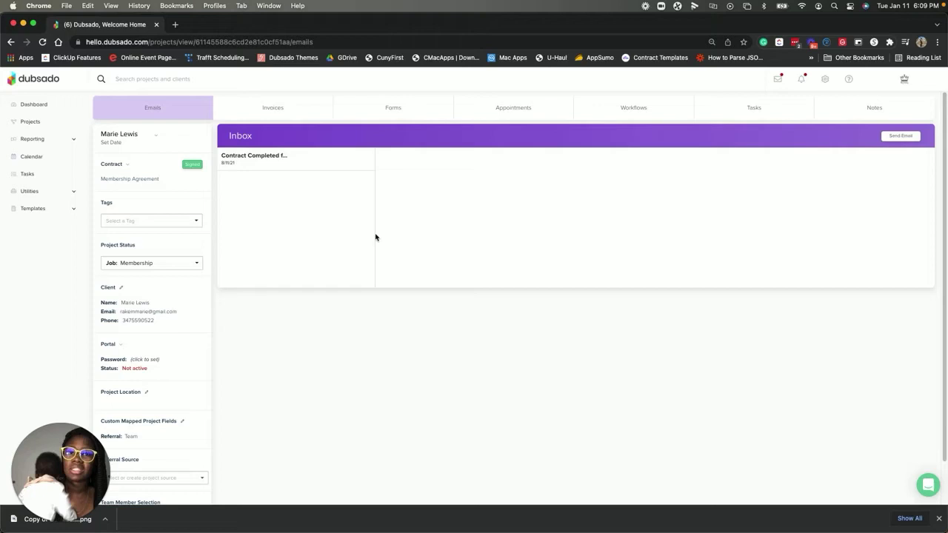
drag(59, 462, 325, 425)
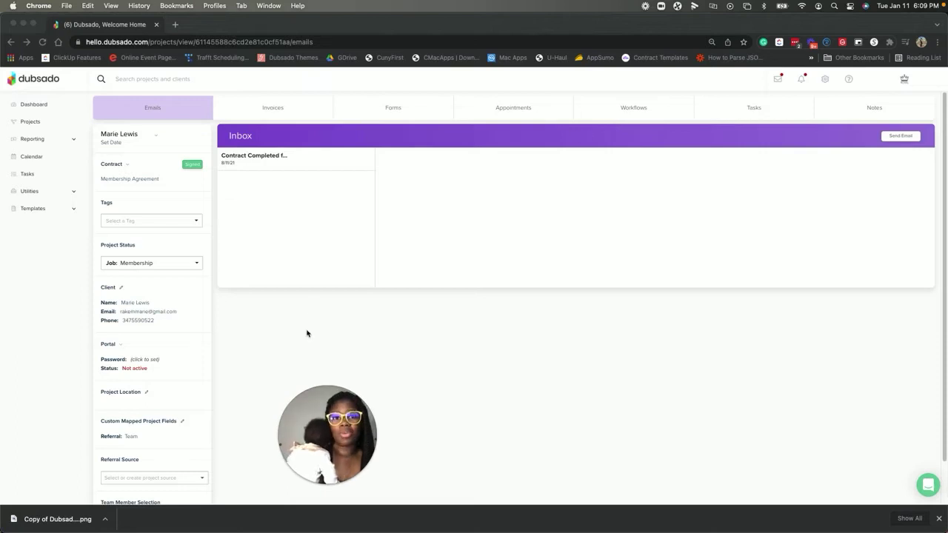
scroll(174, 450, down, 2)
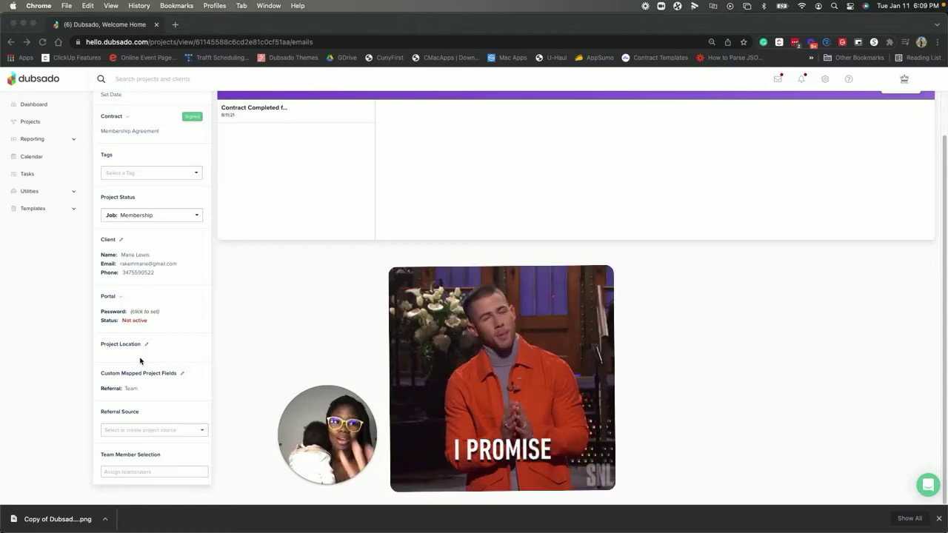
scroll(140, 361, up, 2)
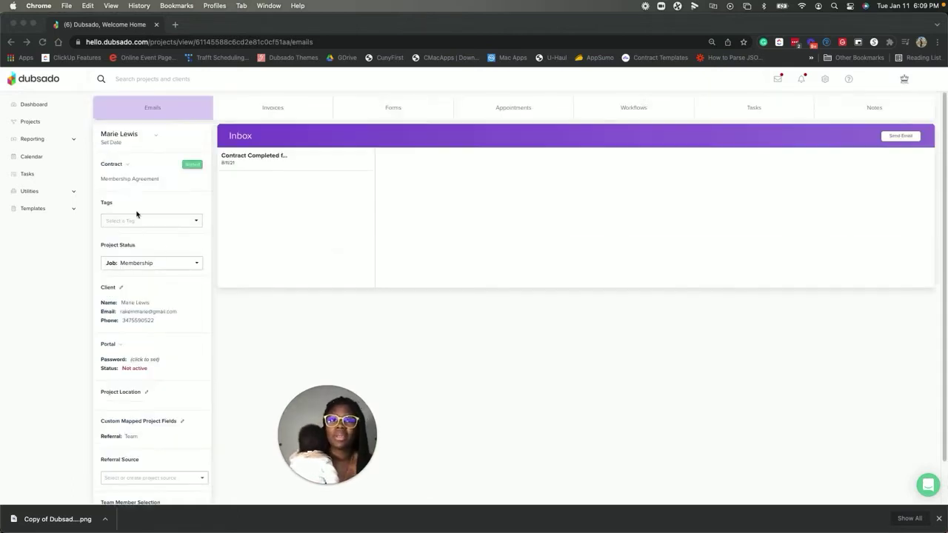
click(279, 166)
click(281, 166)
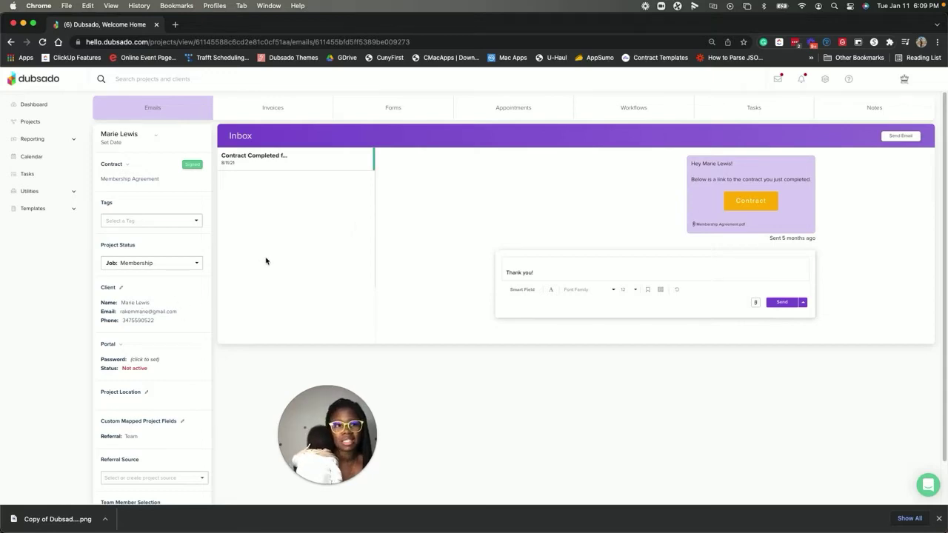
Examine the project's invoices and recurring invoices, and check which forms can be added to it.
click(274, 114)
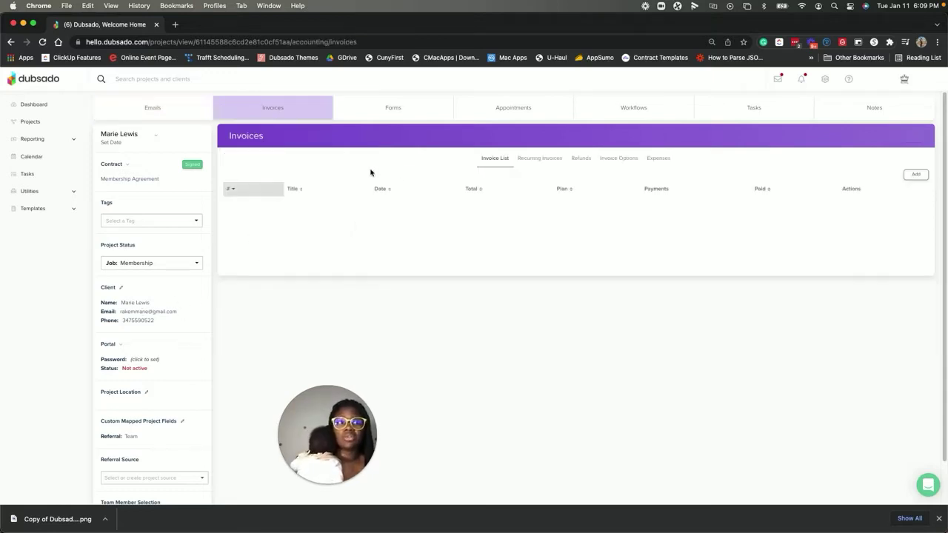
click(542, 161)
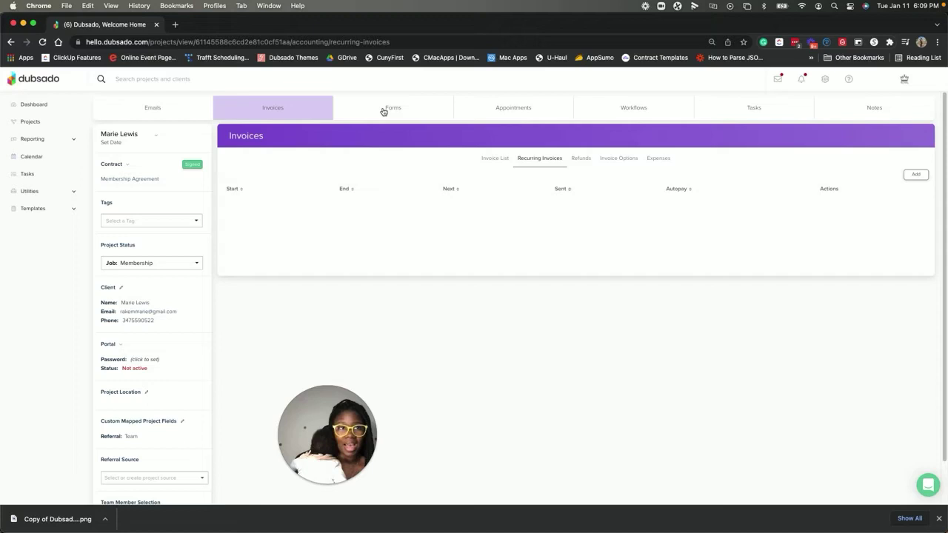
click(383, 112)
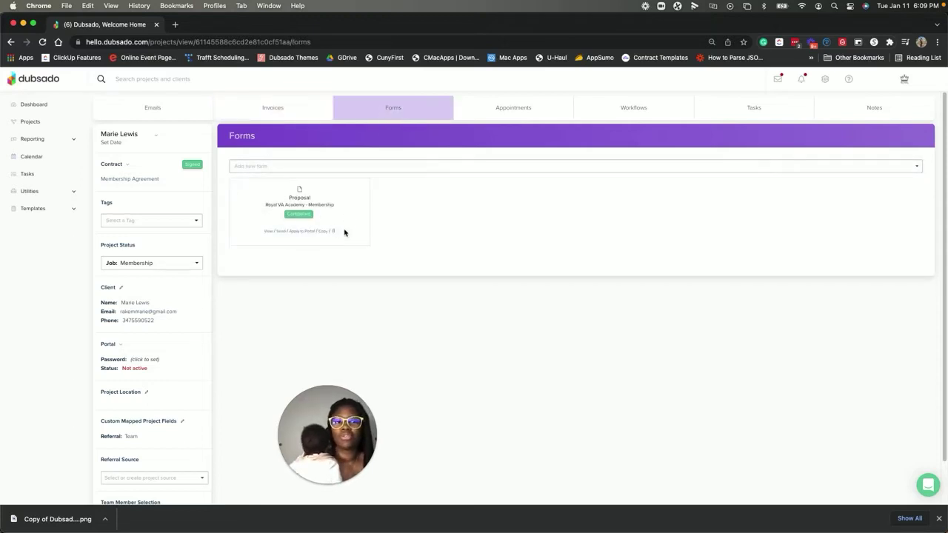
click(319, 167)
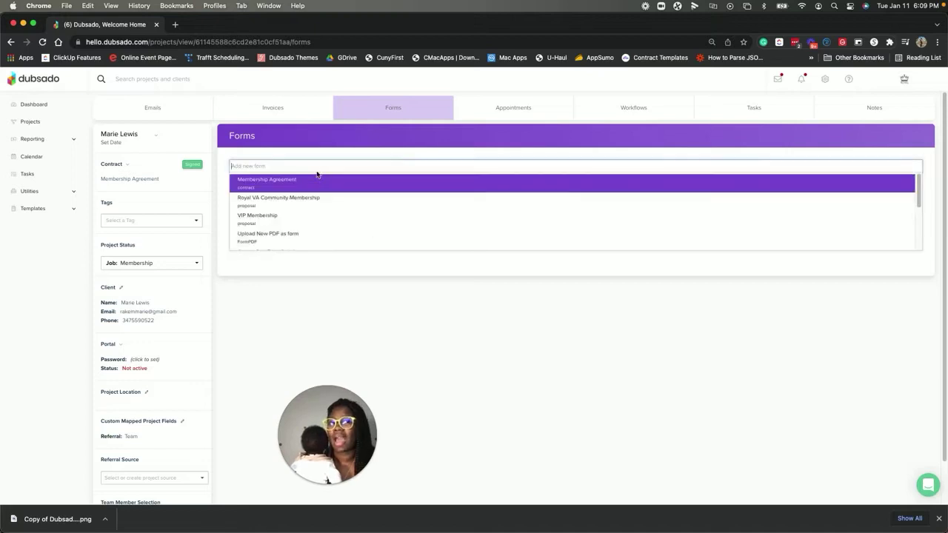
click(454, 286)
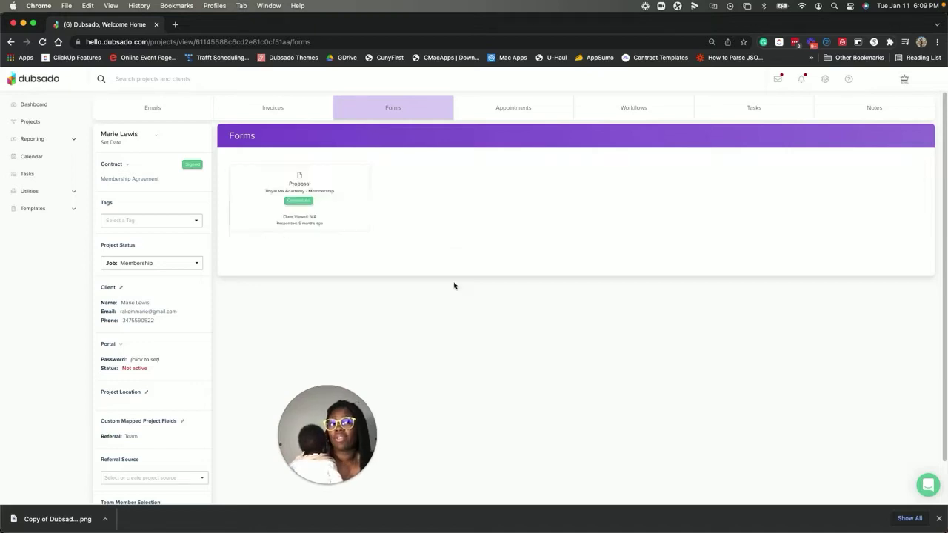
Review the project's appointments, workflows, tasks with their task boards, and notes.
click(507, 117)
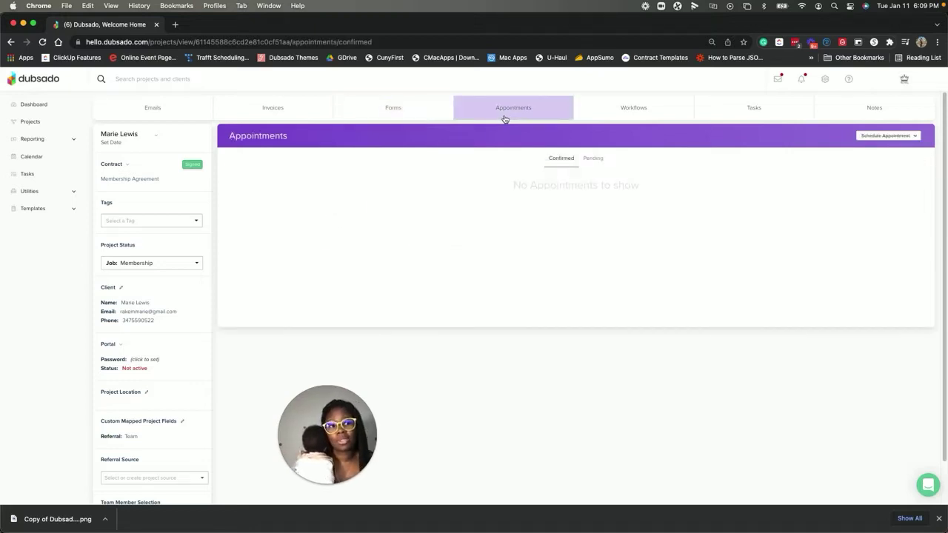
click(655, 109)
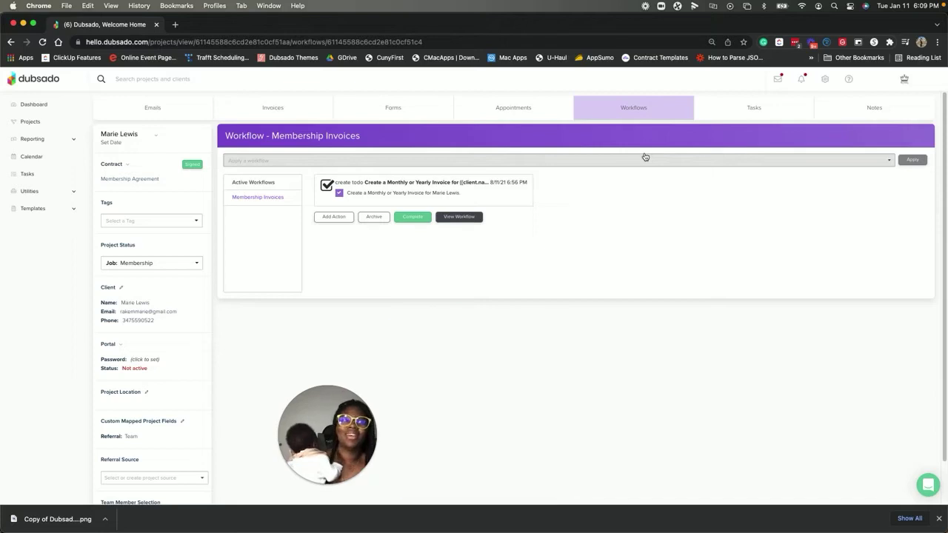
click(730, 119)
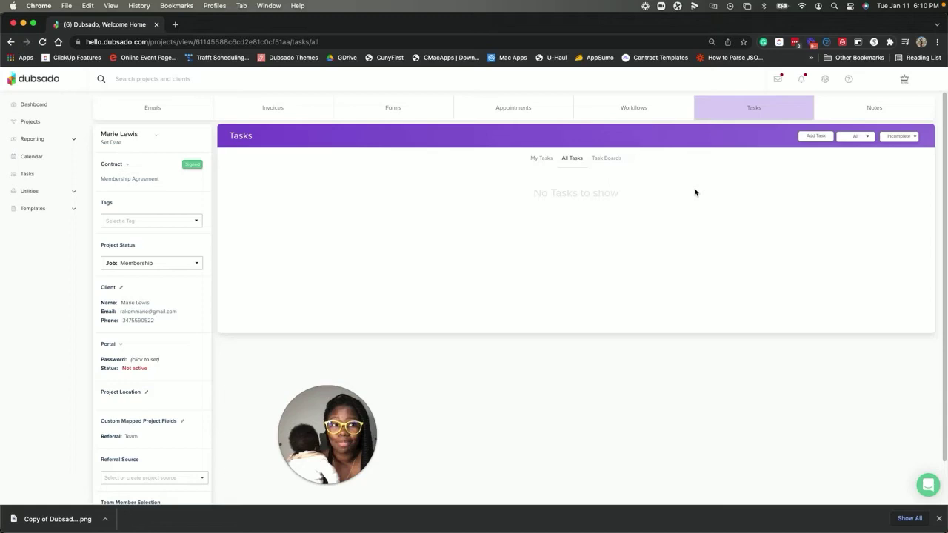
click(604, 160)
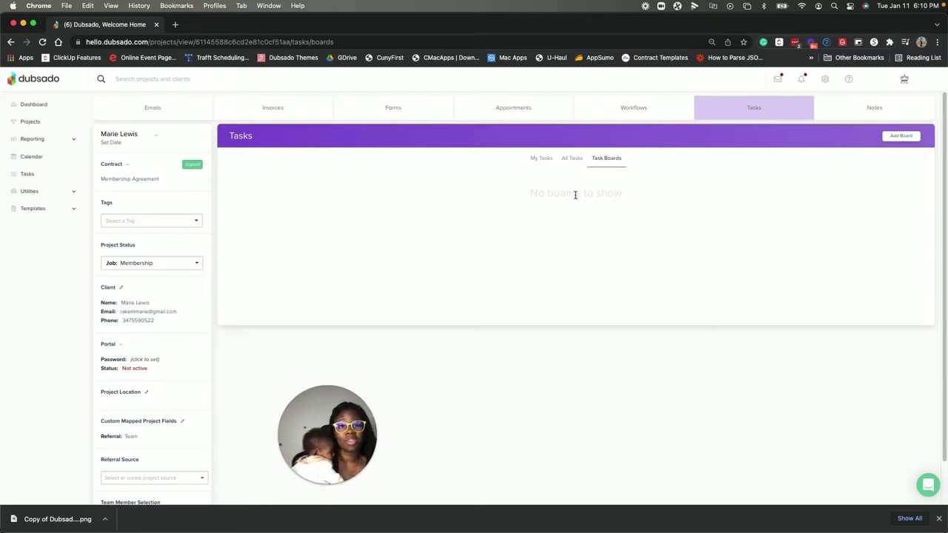
click(853, 117)
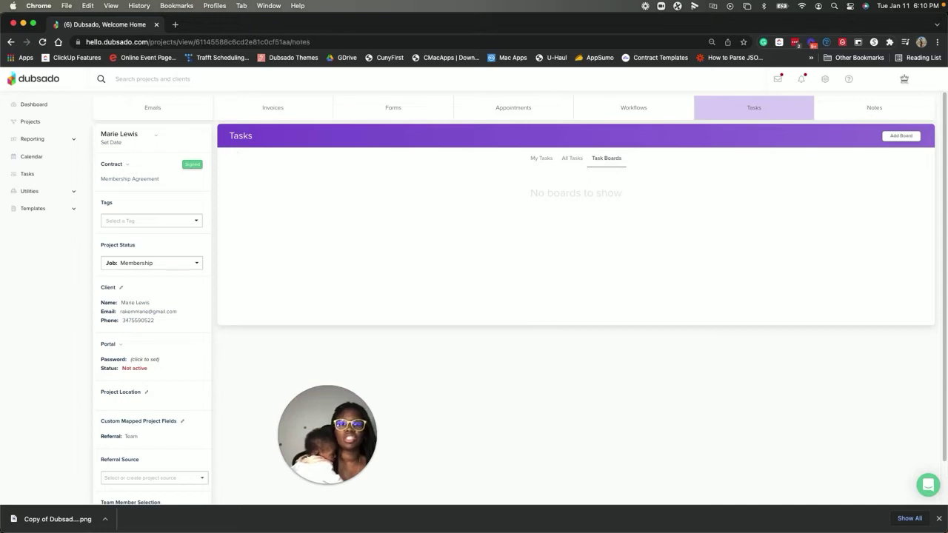
View the account-wide monthly calendar and the list of all tasks.
click(43, 146)
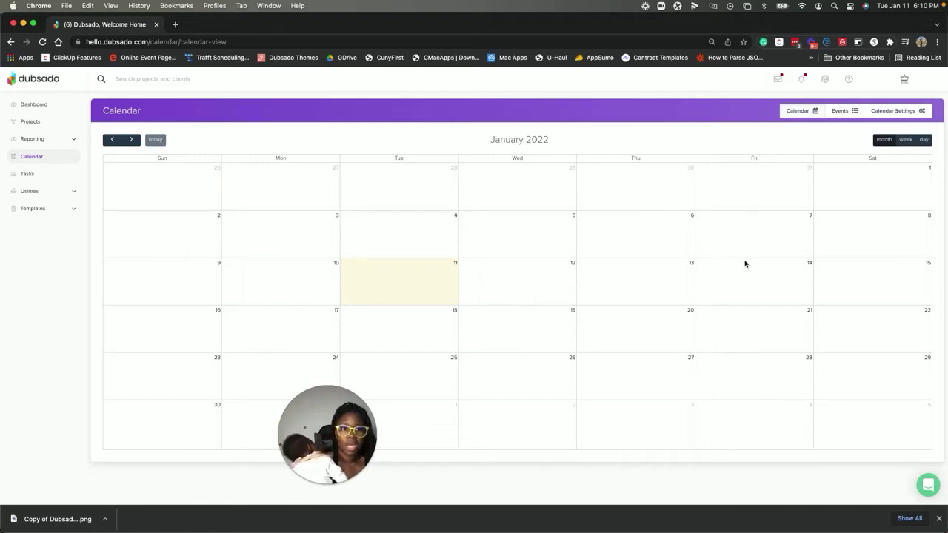
click(38, 173)
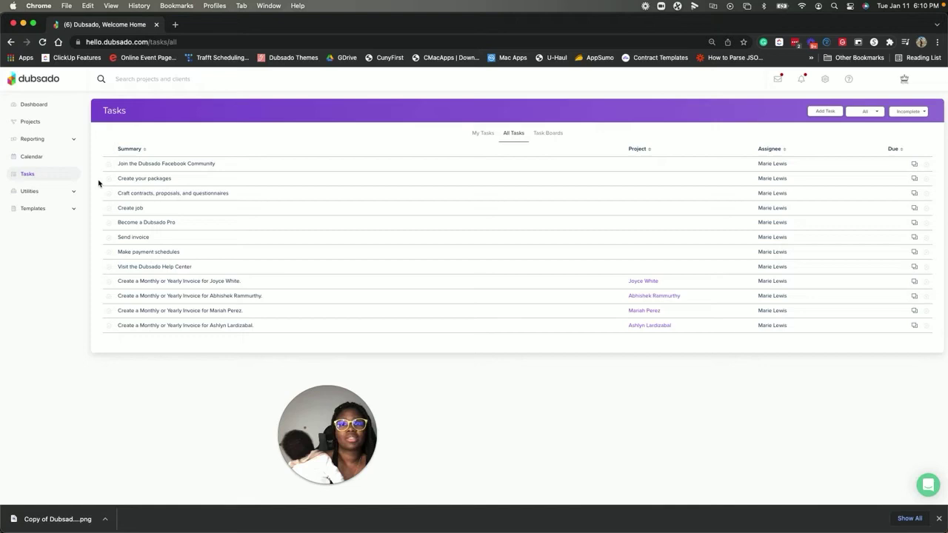
Look through the account utilities: the form list, the address book and the time tracker.
click(33, 194)
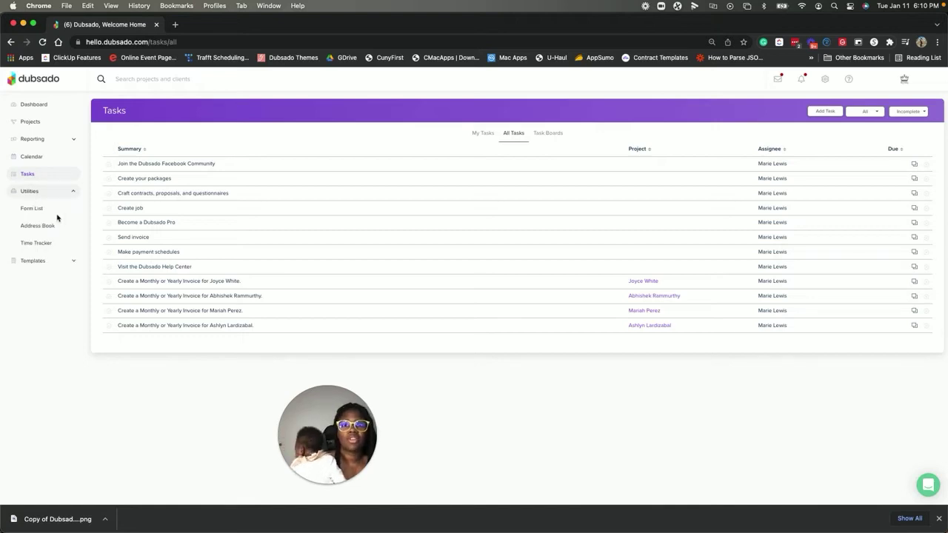
click(33, 208)
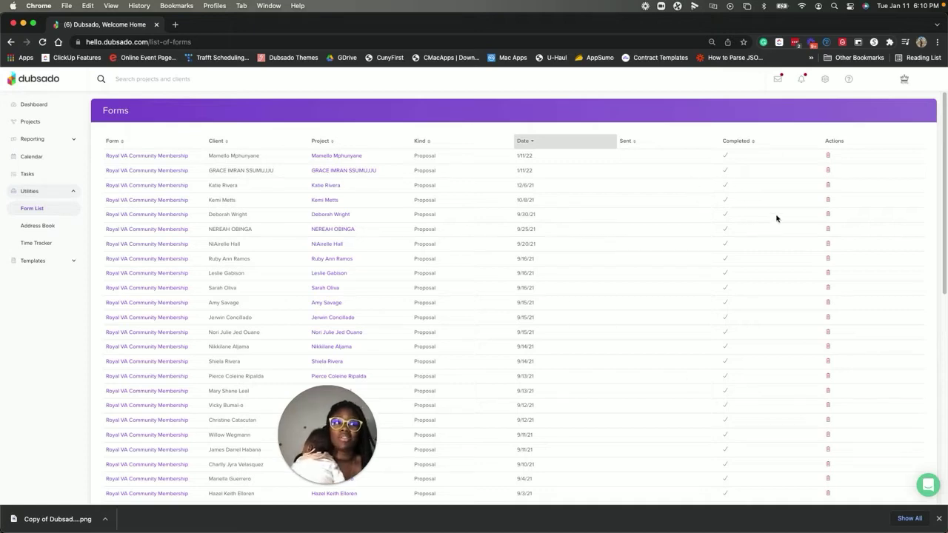
click(50, 228)
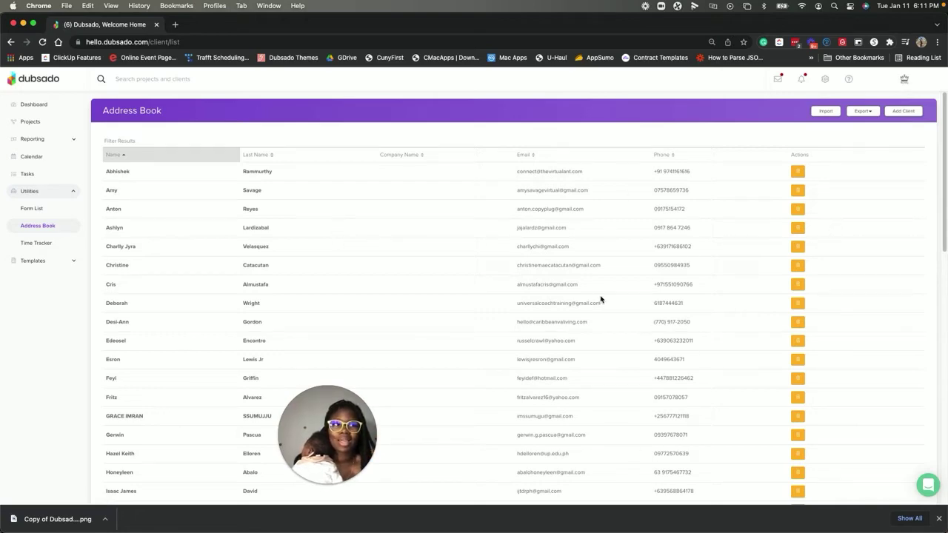
scroll(599, 299, down, 10)
scroll(614, 282, up, 5)
scroll(521, 284, up, 5)
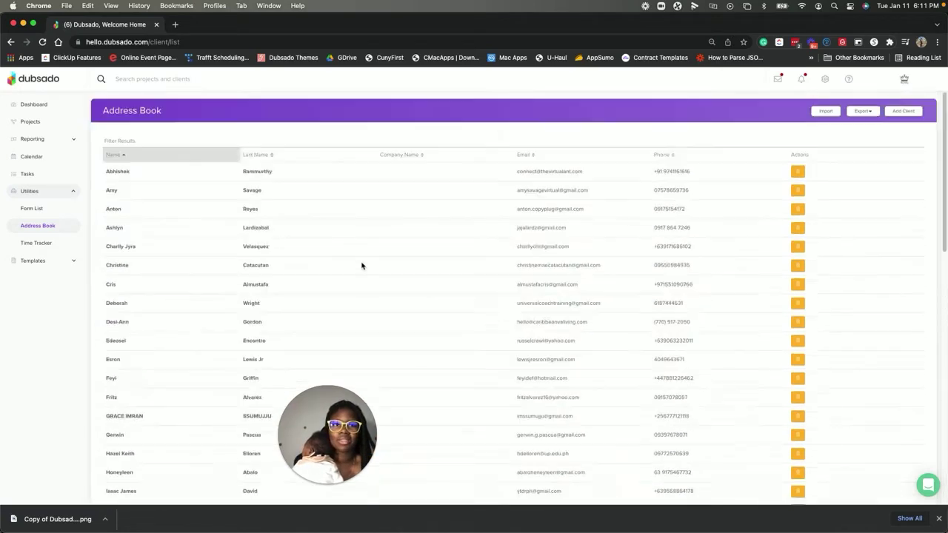
click(40, 246)
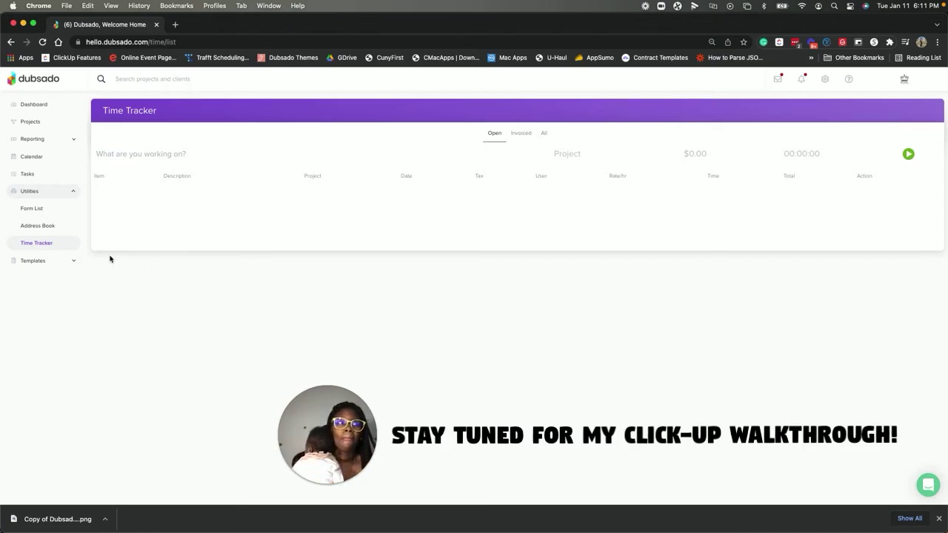
Examine the Free Consultation scheduler template down to its email body, and view the form templates.
click(64, 261)
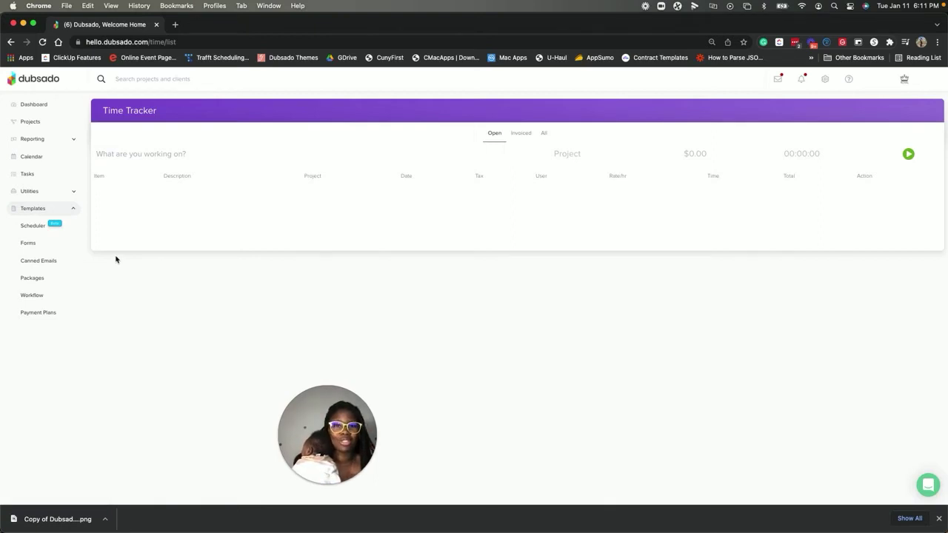
click(33, 226)
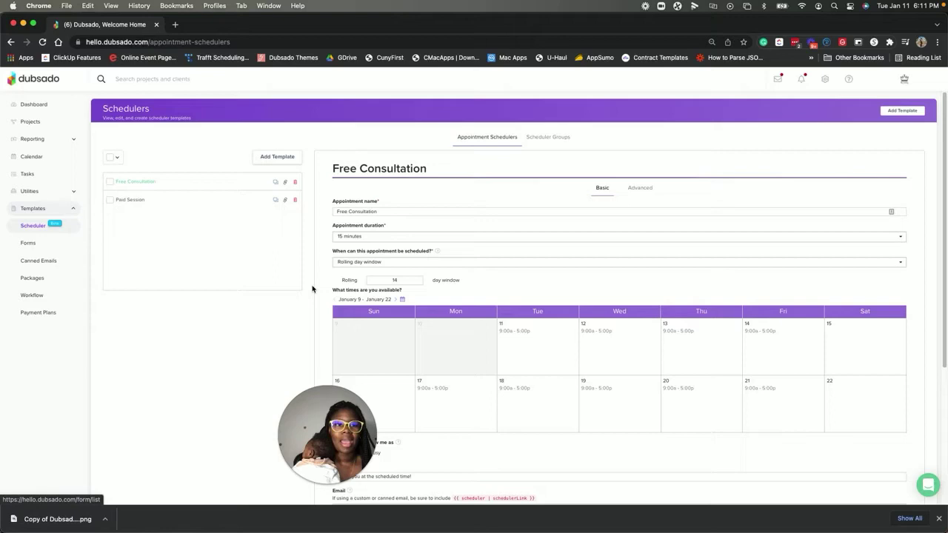
scroll(362, 292, down, 5)
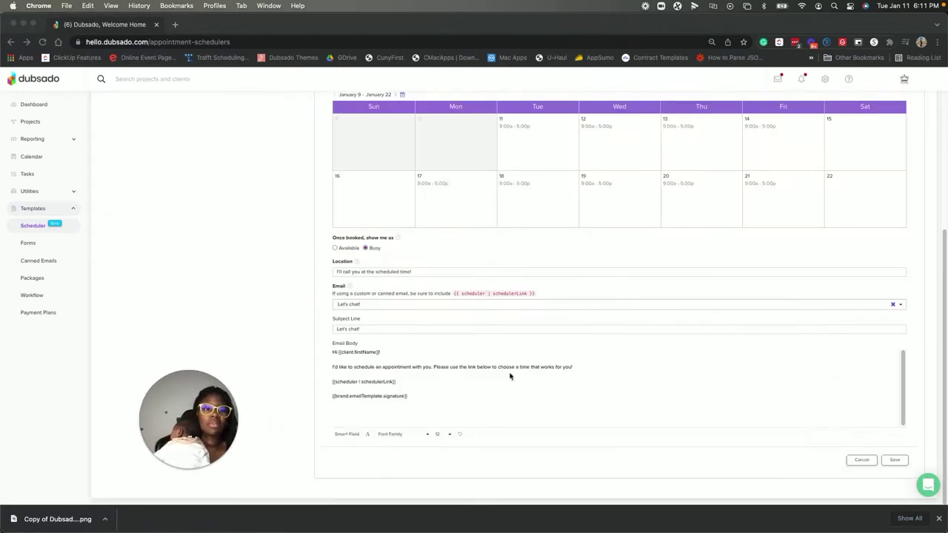
click(31, 244)
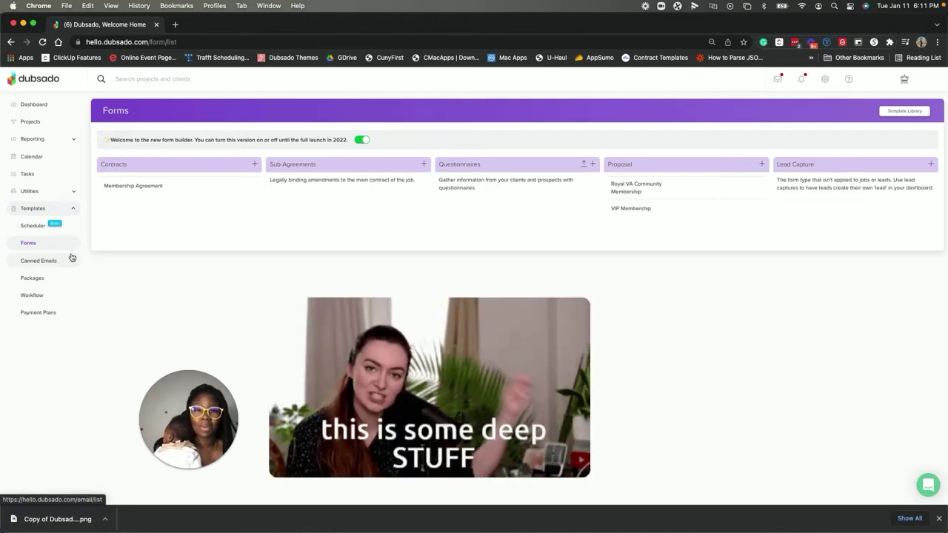
Look through the whole list of canned email templates.
click(72, 261)
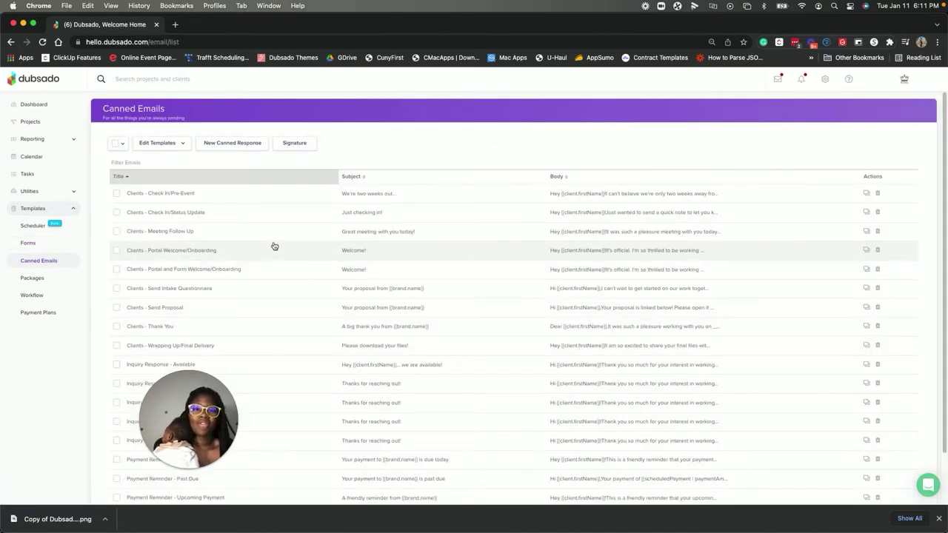
drag(189, 419, 61, 389)
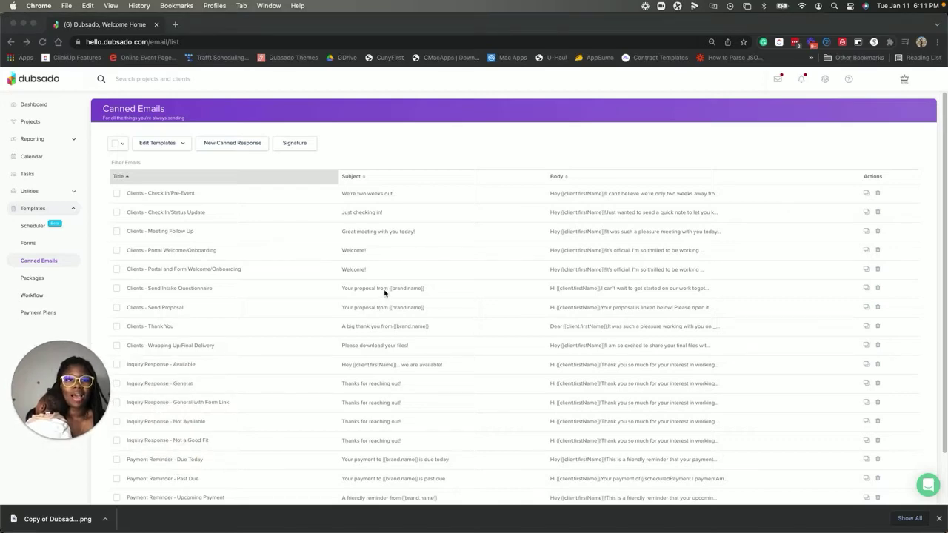
scroll(383, 279, down, 2)
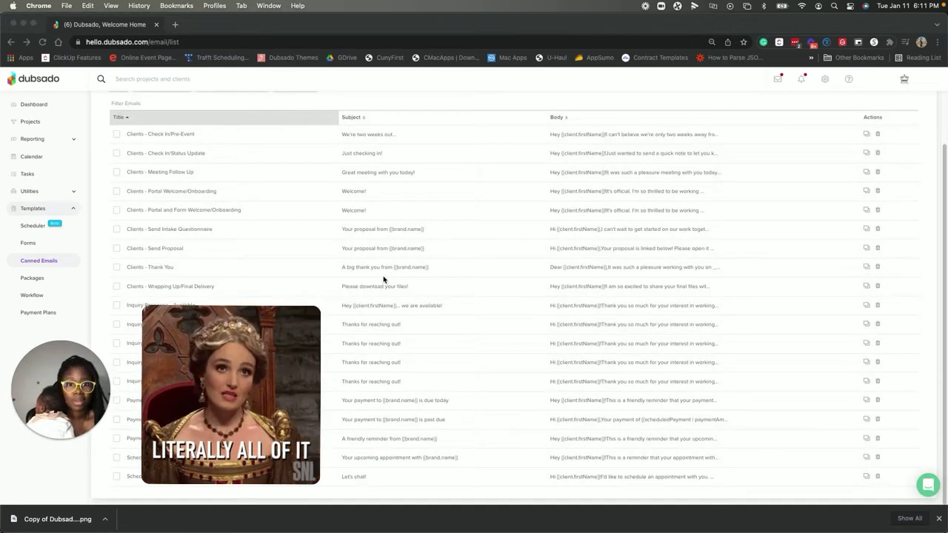
scroll(385, 252, up, 2)
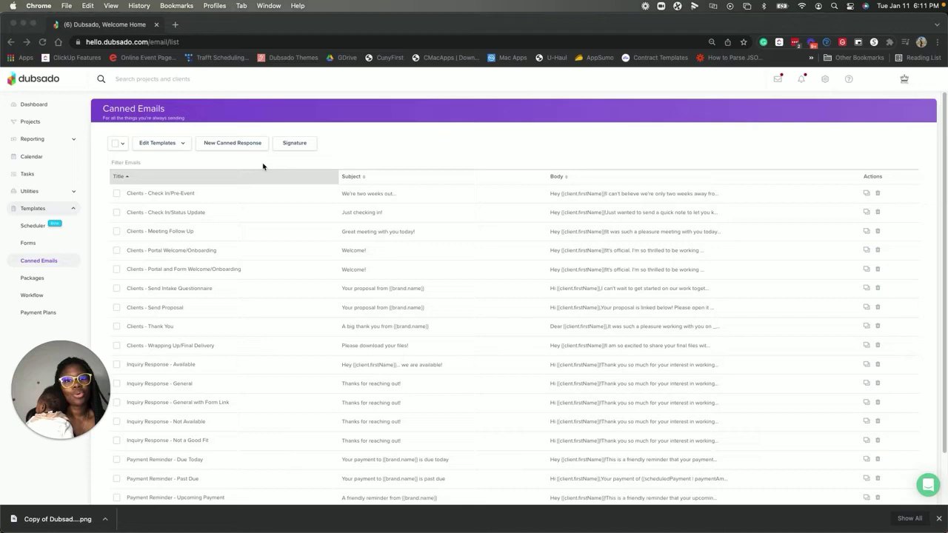
Review the package templates, including the contents of Sample Package 1, and check the discounts.
click(38, 281)
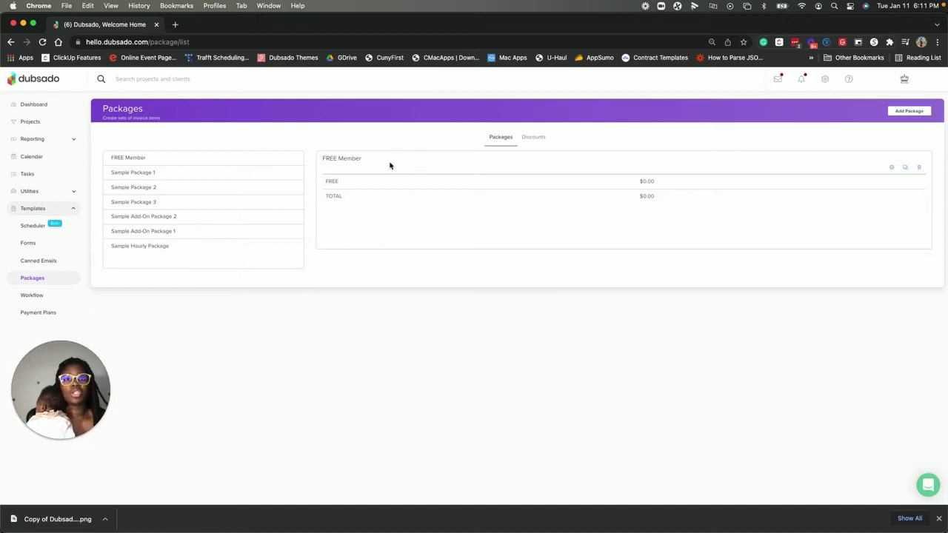
click(188, 171)
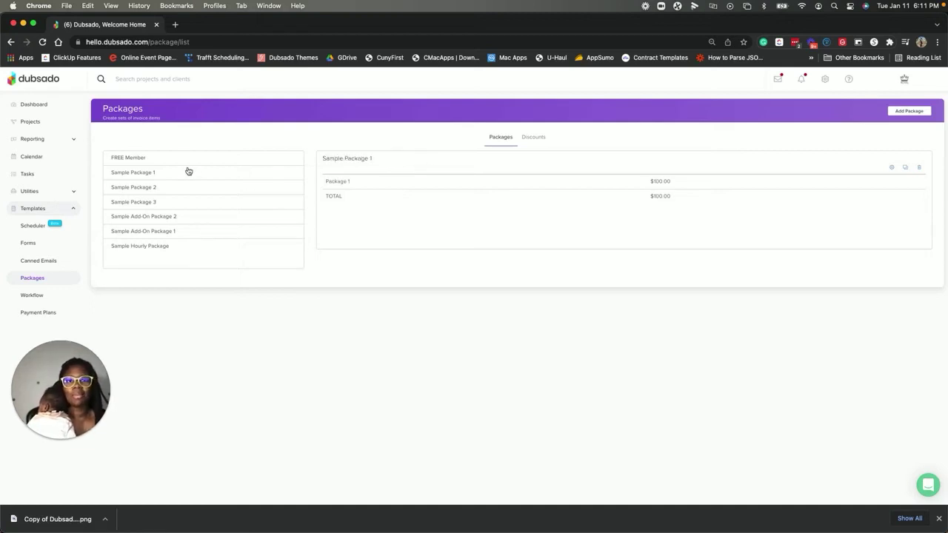
click(535, 139)
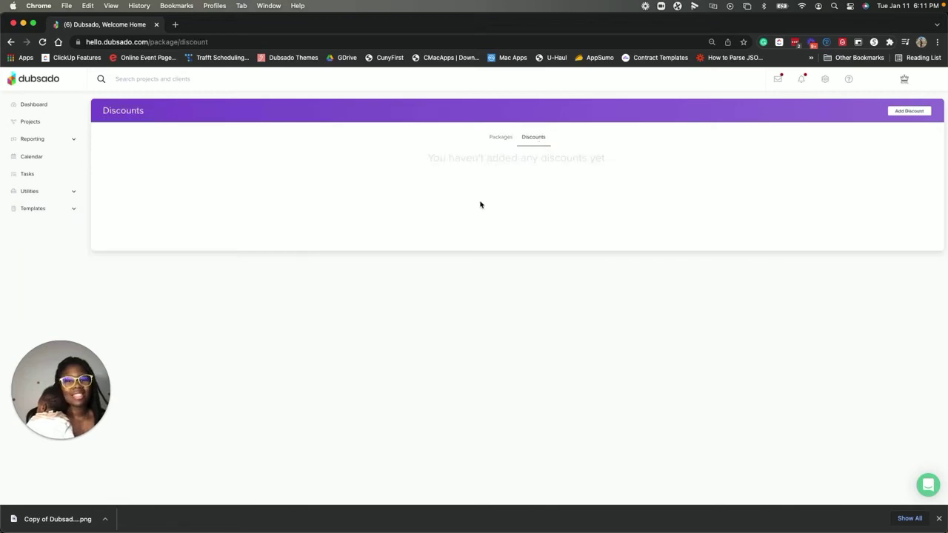
View the workflow templates and the payment plan templates.
click(23, 213)
drag(57, 297, 51, 297)
click(51, 297)
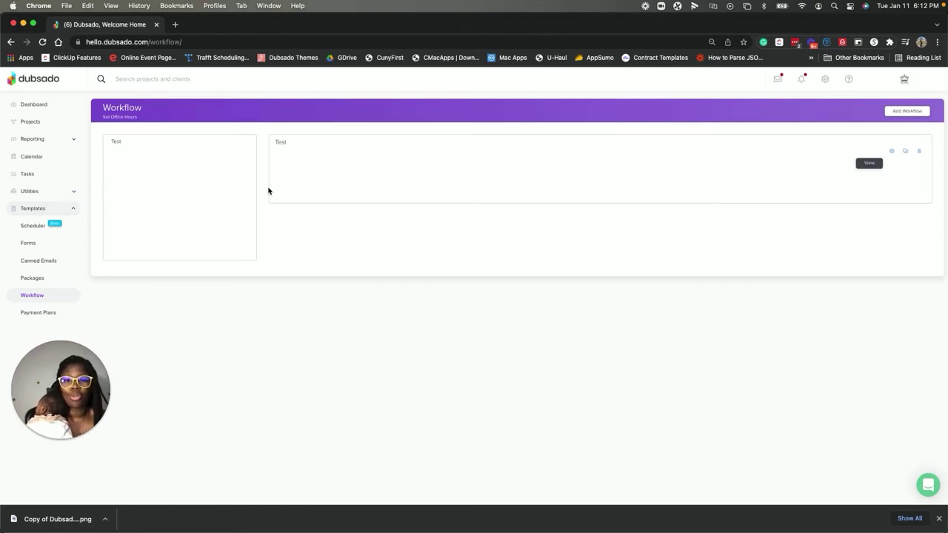
click(52, 315)
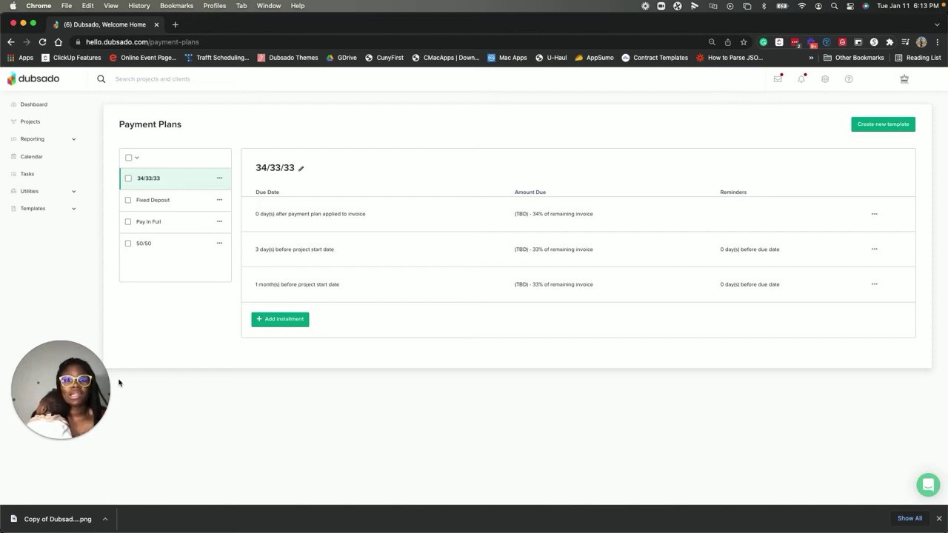
click(24, 209)
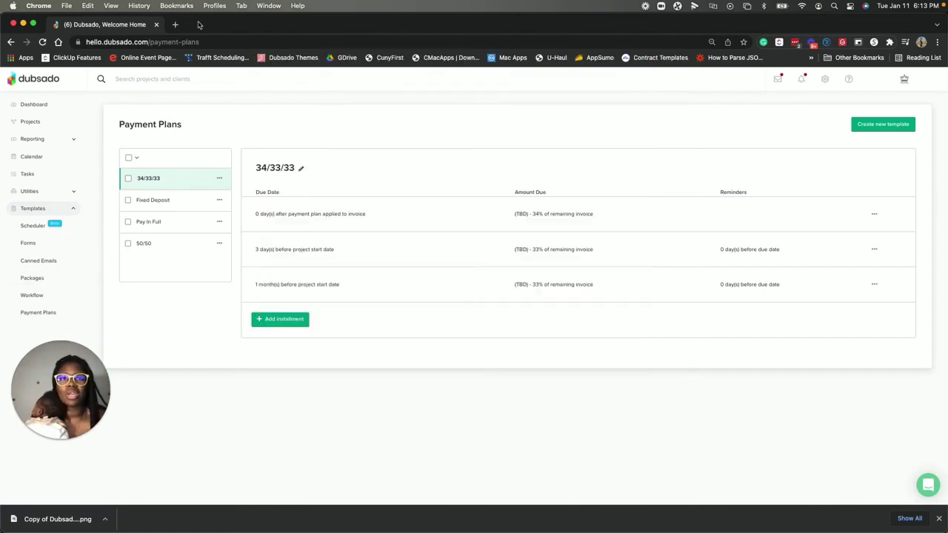
Open community.royalvaacademy.com in a new browser tab and browse the posts in its home feed.
click(176, 25)
text(community.royalvaacademy.com)
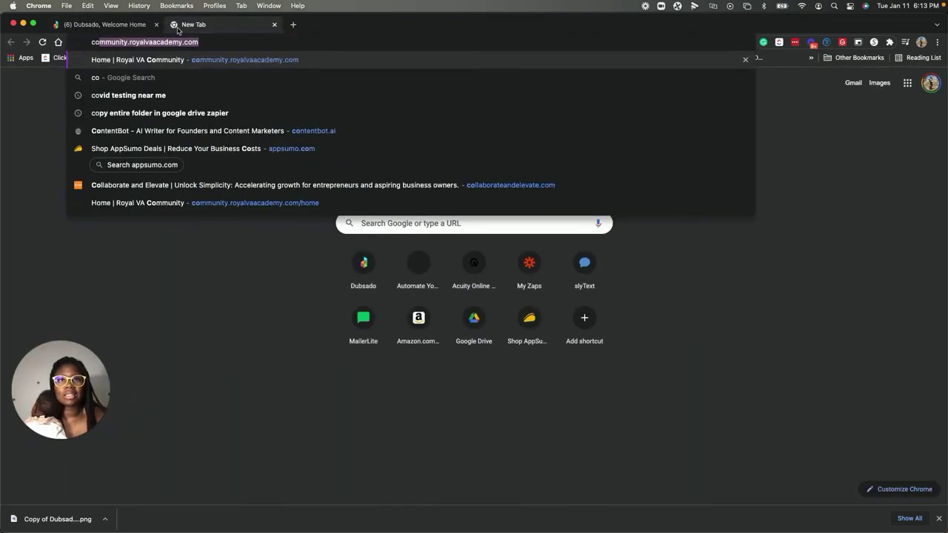
key(Return)
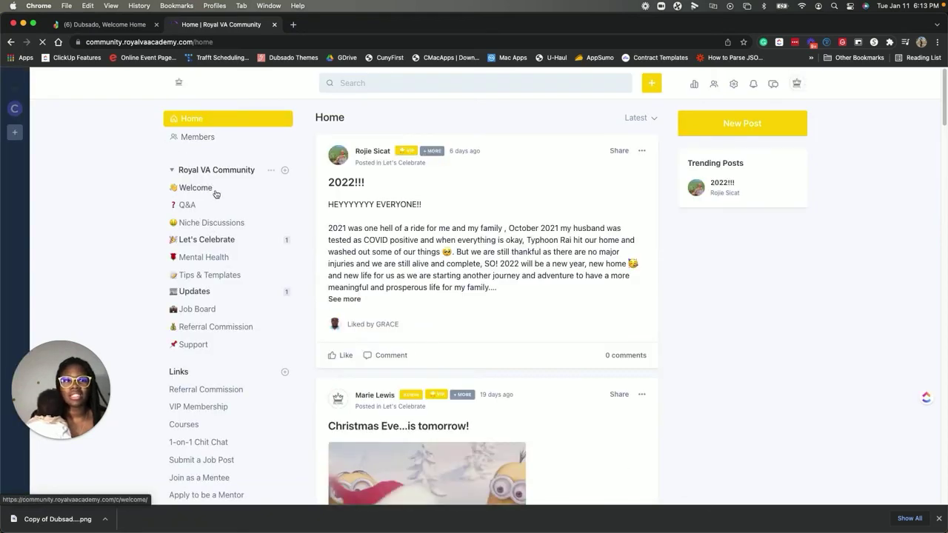
scroll(420, 251, down, 2)
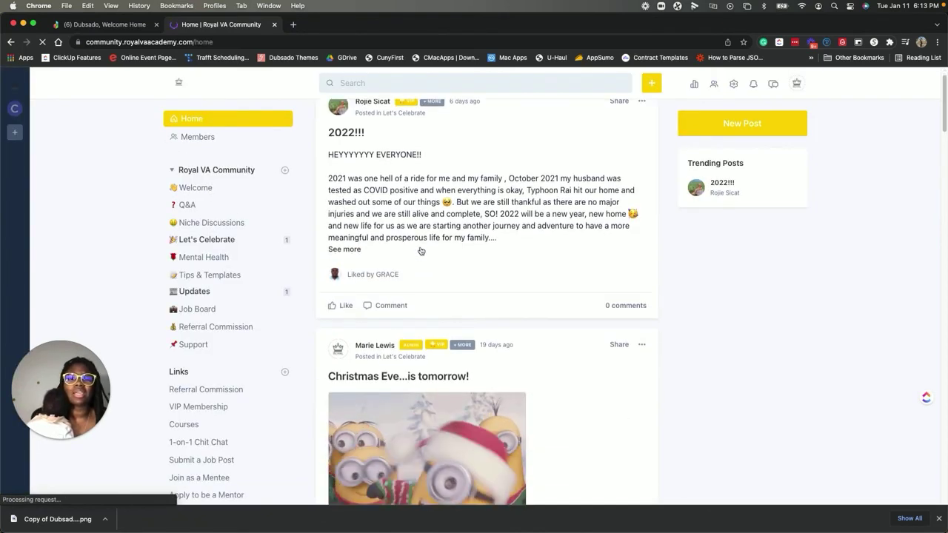
scroll(420, 251, down, 5)
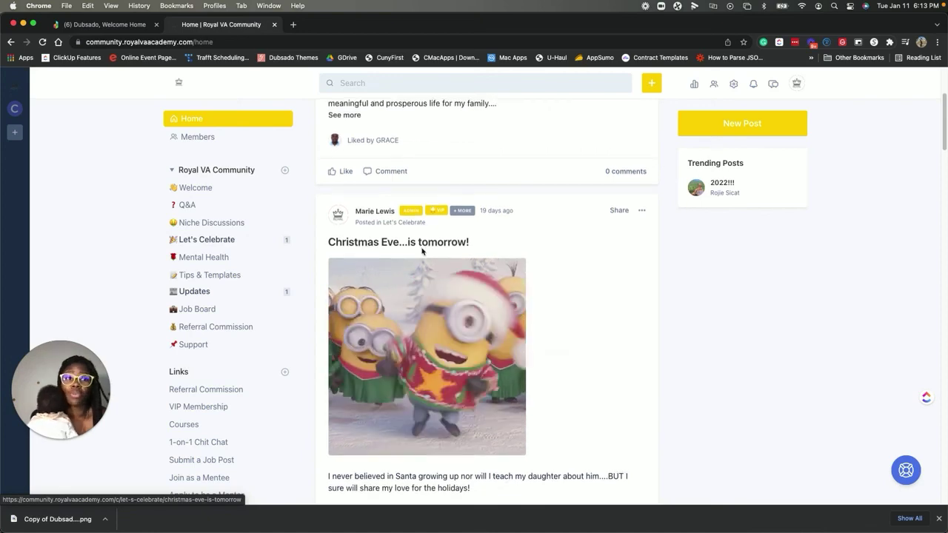
scroll(422, 252, down, 3)
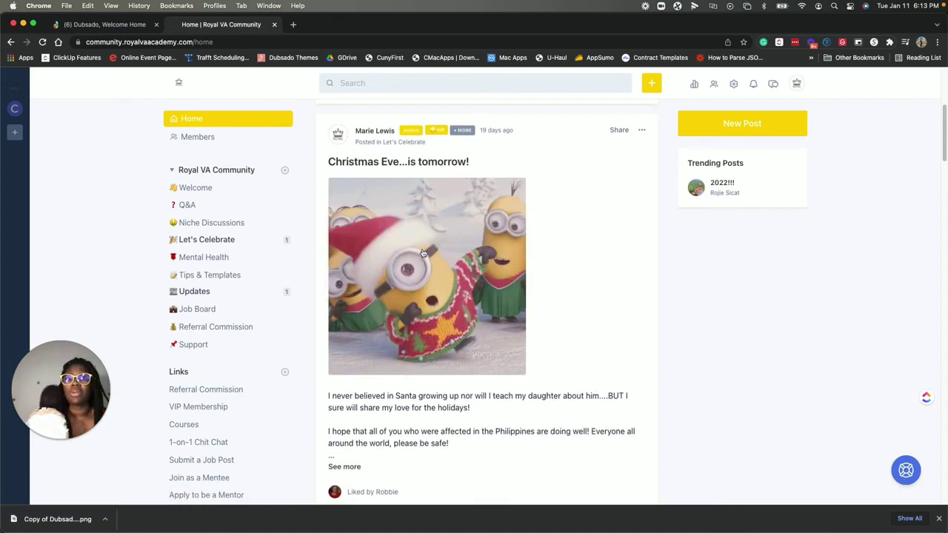
scroll(422, 252, down, 2)
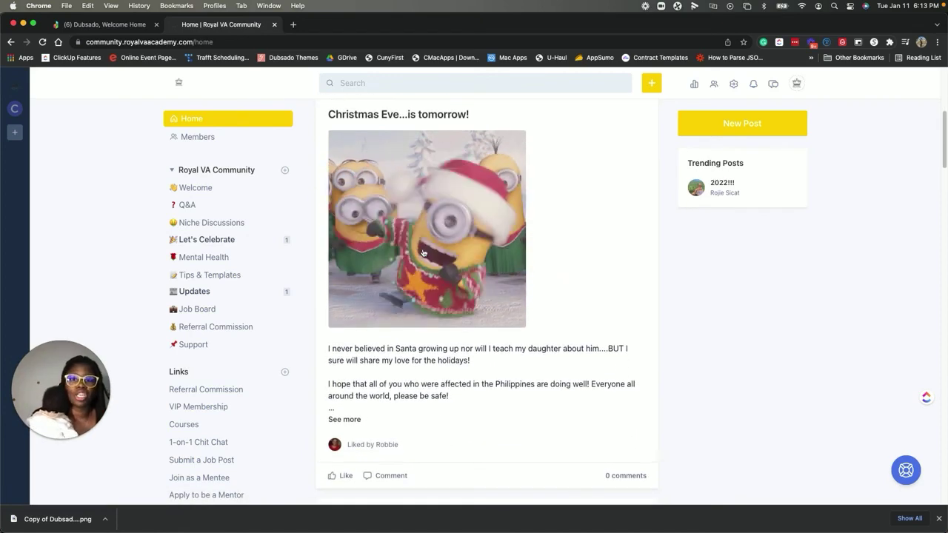